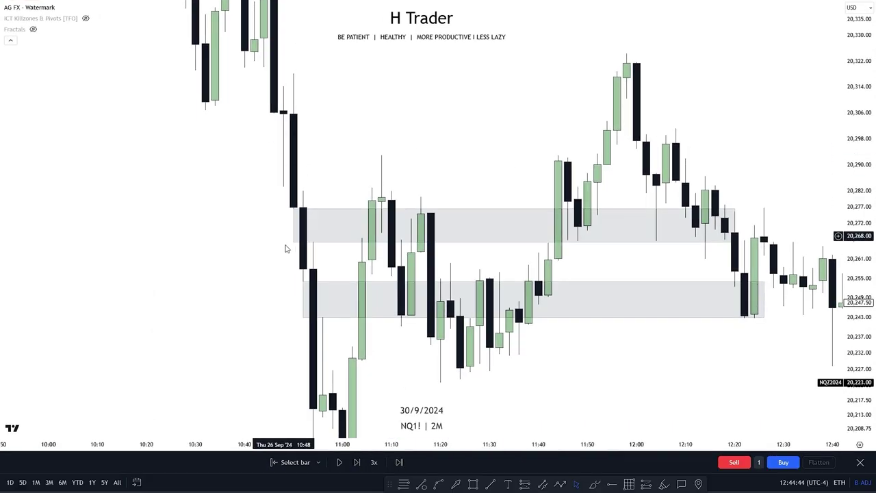
Restart the bar replay from the 11:04 candle on 26 September and advance it by one candle
click(332, 313)
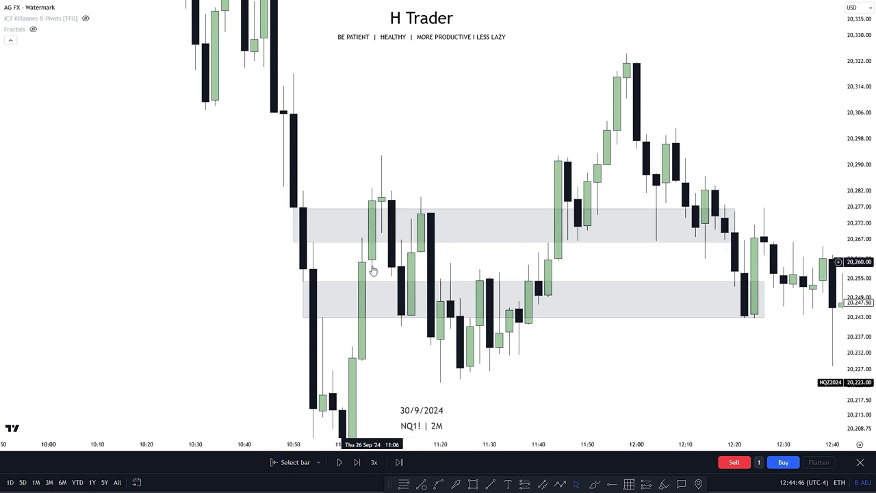
drag(427, 336, 452, 252)
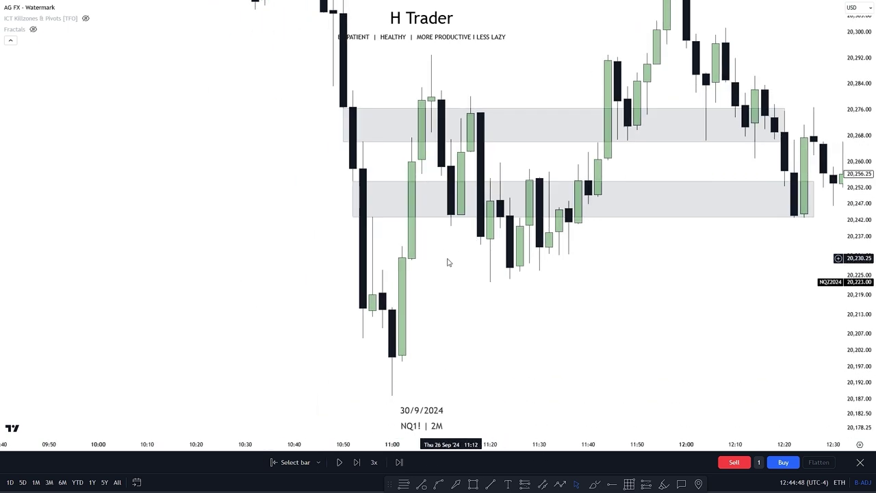
scroll(443, 258, up, 2)
drag(356, 234, 399, 277)
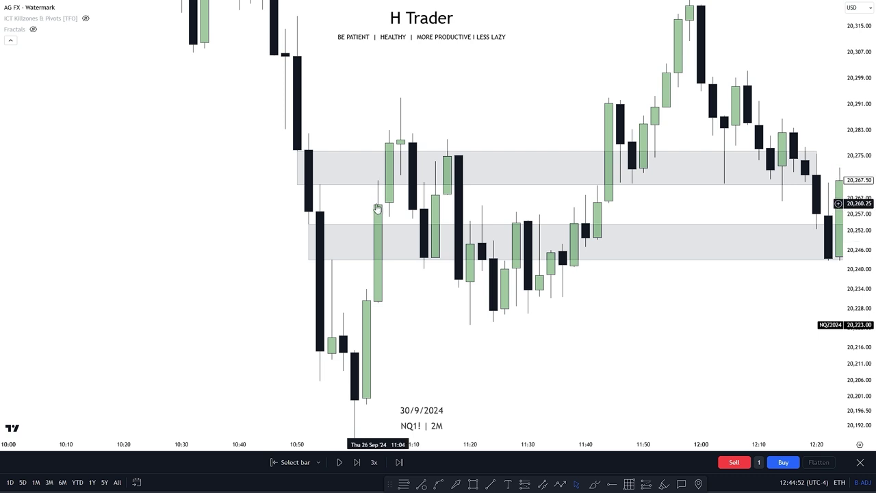
drag(429, 320, 444, 363)
scroll(530, 180, up, 1)
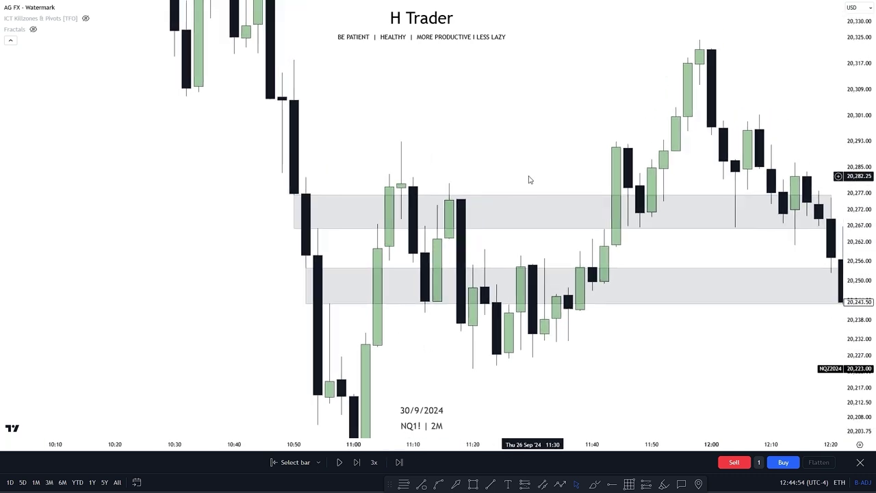
click(295, 462)
click(388, 258)
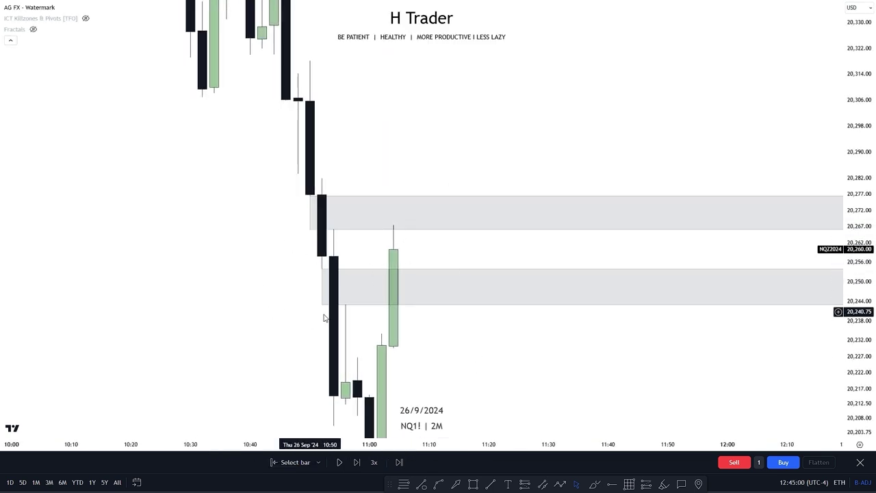
drag(422, 241, 409, 261)
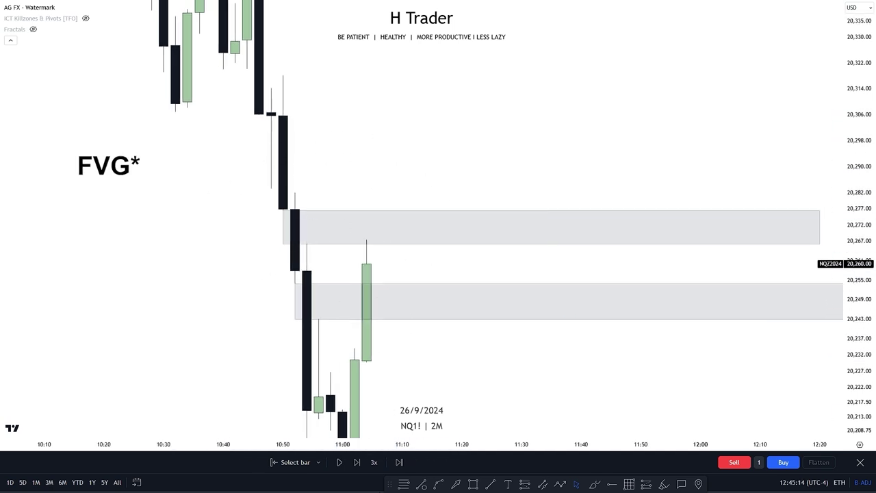
click(340, 462)
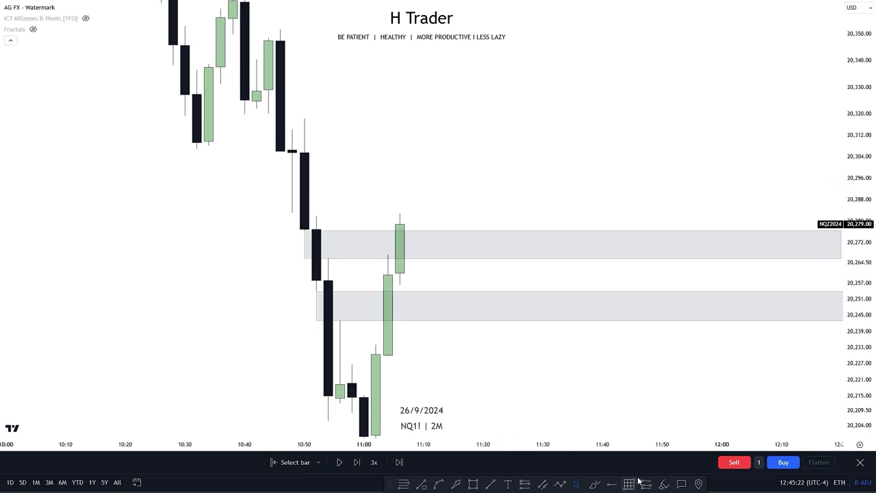
Place a long position with its entry at 20,276.50 on the upper gap's top edge and extend its stop to 20,188.00
click(305, 236)
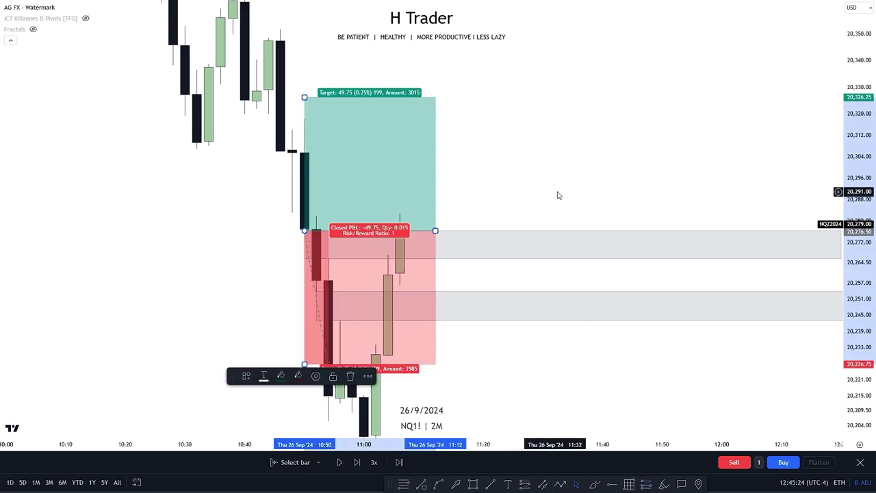
scroll(619, 354, down, 2)
drag(855, 229, 807, 319)
drag(466, 342, 424, 314)
drag(385, 272, 432, 340)
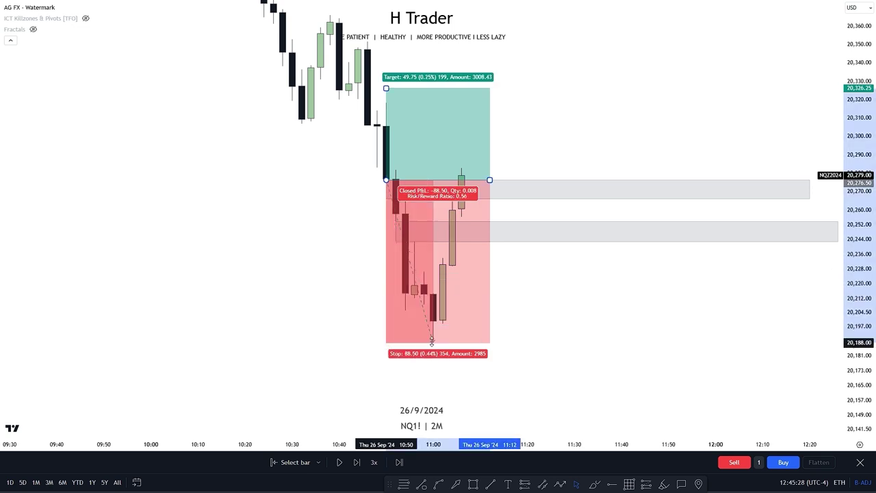
click(529, 324)
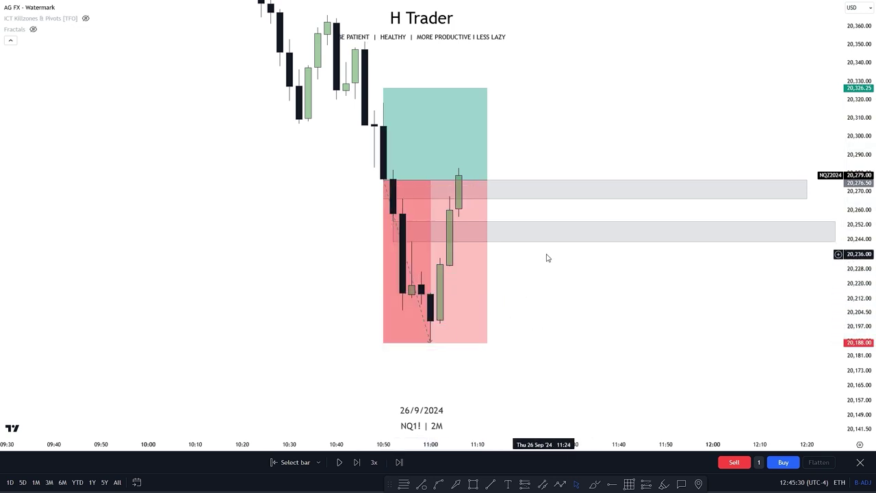
Raise the long position's stop to 20,209.75
drag(548, 258, 542, 282)
drag(849, 323, 846, 216)
scroll(500, 240, up, 1)
drag(500, 240, 500, 242)
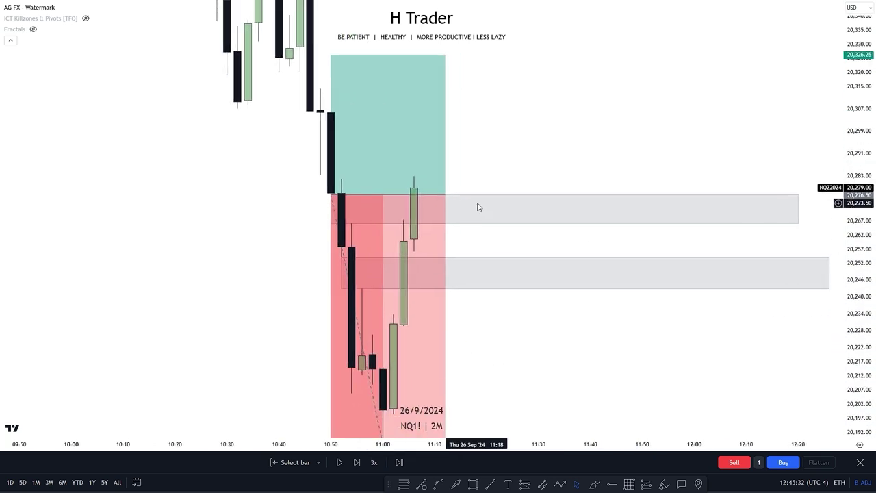
drag(497, 163, 493, 188)
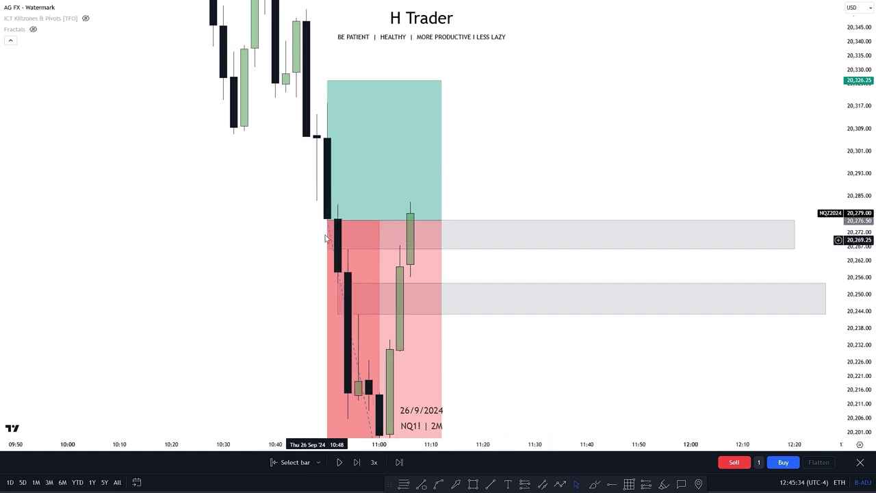
drag(511, 294, 490, 227)
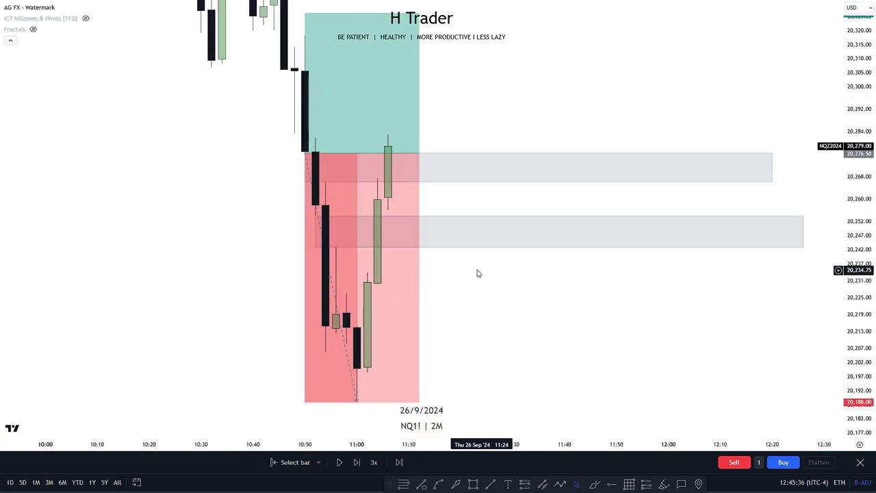
drag(482, 251, 479, 270)
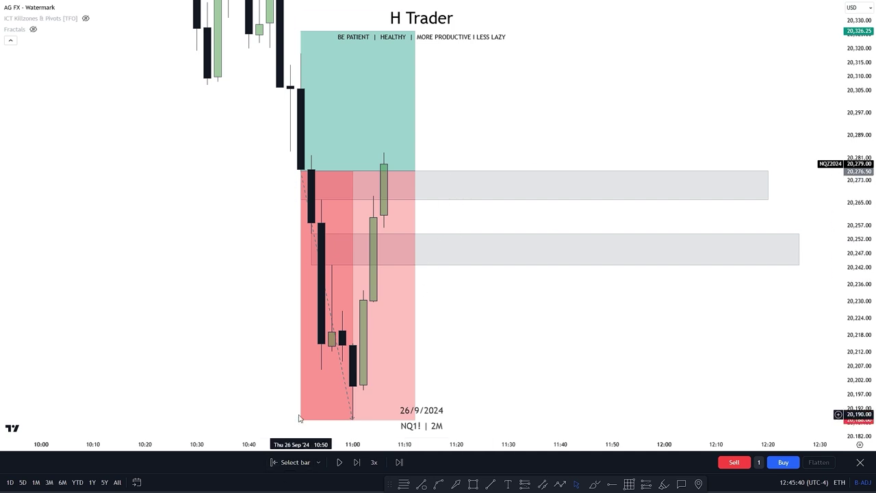
drag(300, 420, 563, 364)
drag(873, 243, 863, 332)
scroll(696, 334, down, 2)
drag(687, 260, 673, 336)
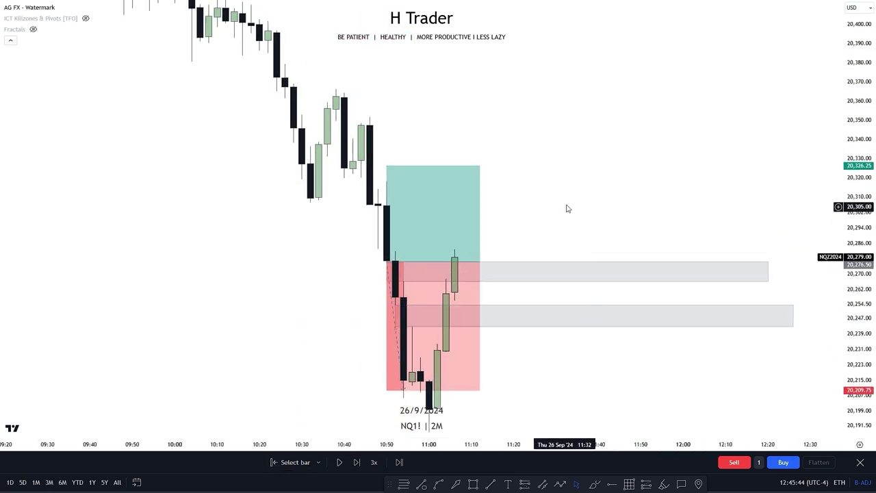
Raise the long position's target to 20,366.25
drag(551, 208, 543, 225)
mouse_move(378, 182)
mouse_down()
mouse_move(360, 123)
mouse_move(326, 101)
mouse_up()
drag(580, 197, 551, 120)
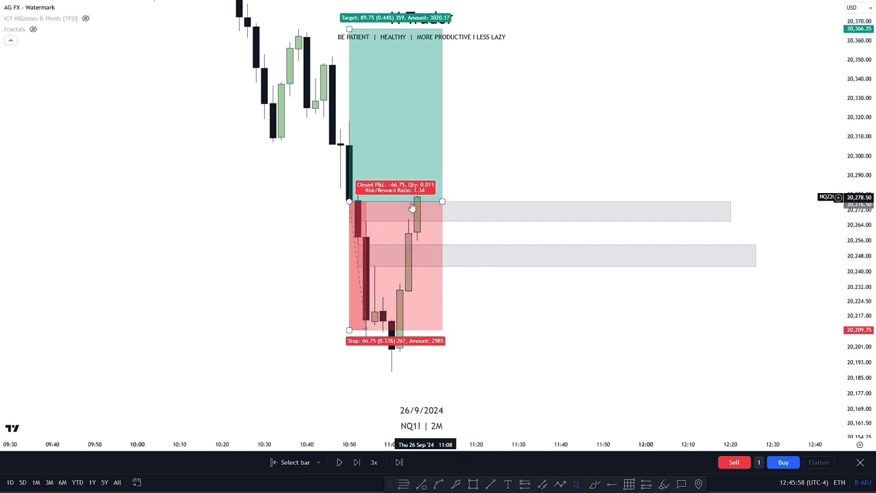
Play the replay forward to the 11:22 candle and pause it
click(339, 462)
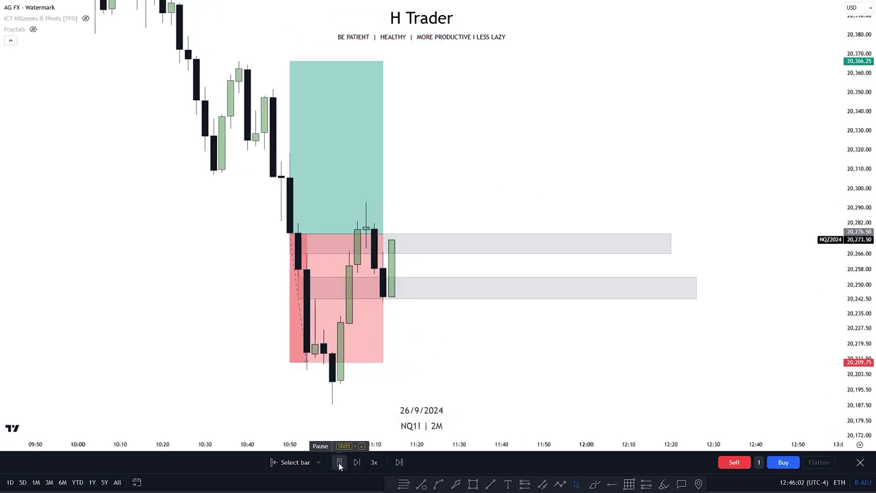
click(340, 462)
drag(455, 351, 497, 332)
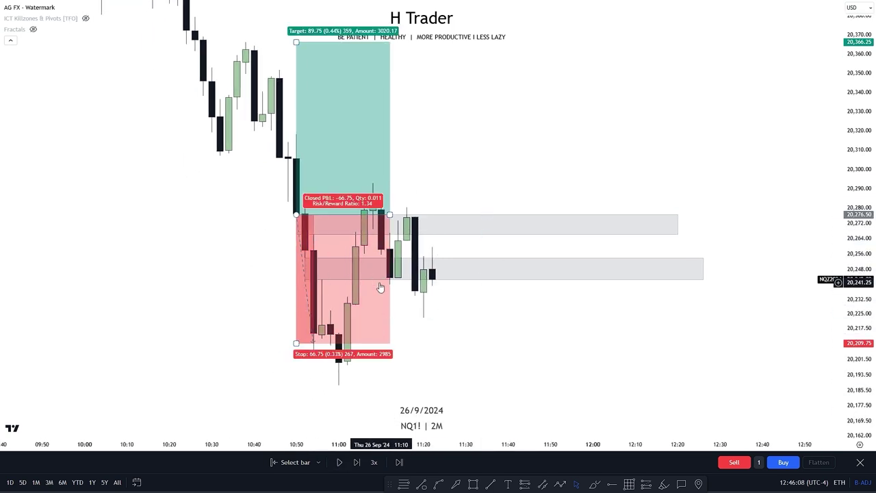
drag(486, 335, 501, 369)
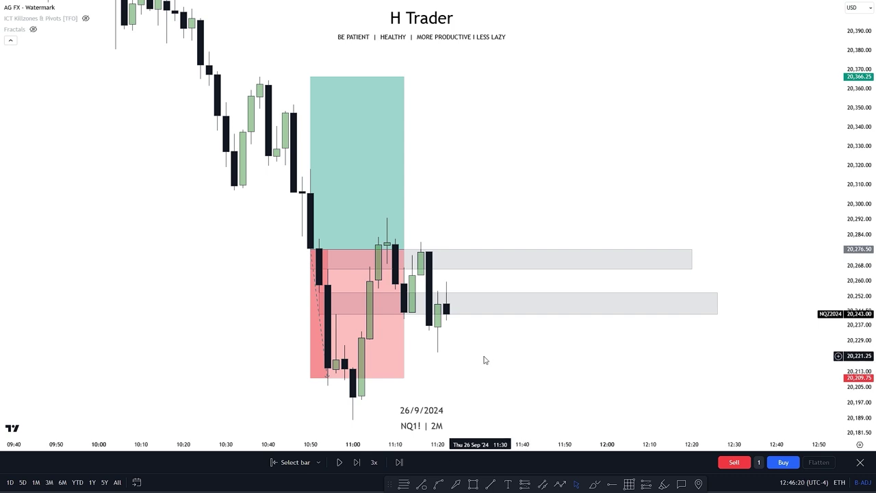
drag(526, 365, 531, 331)
click(511, 260)
click(468, 331)
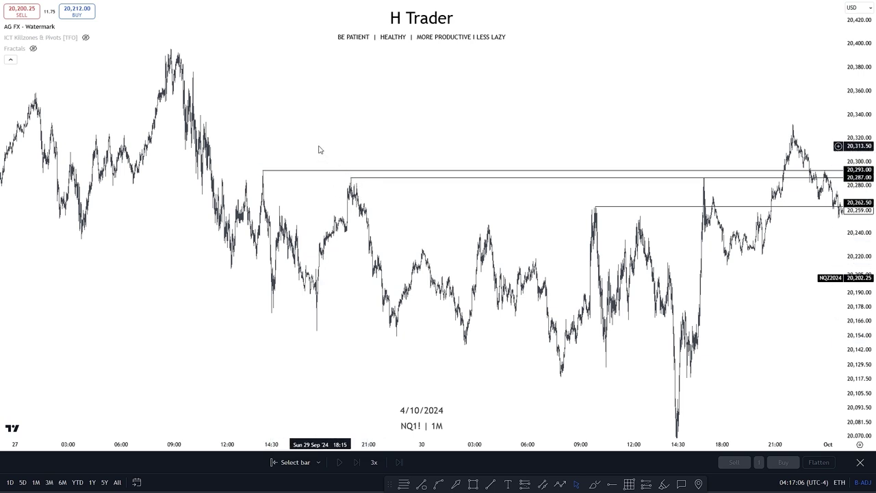
Circle the two highs at the starts of the 20,293.00 and 20,287.00 lines with a freehand brush loop
click(594, 485)
mouse_move(250, 155)
mouse_down()
mouse_move(328, 154)
mouse_move(375, 197)
mouse_move(244, 171)
mouse_move(255, 160)
mouse_up()
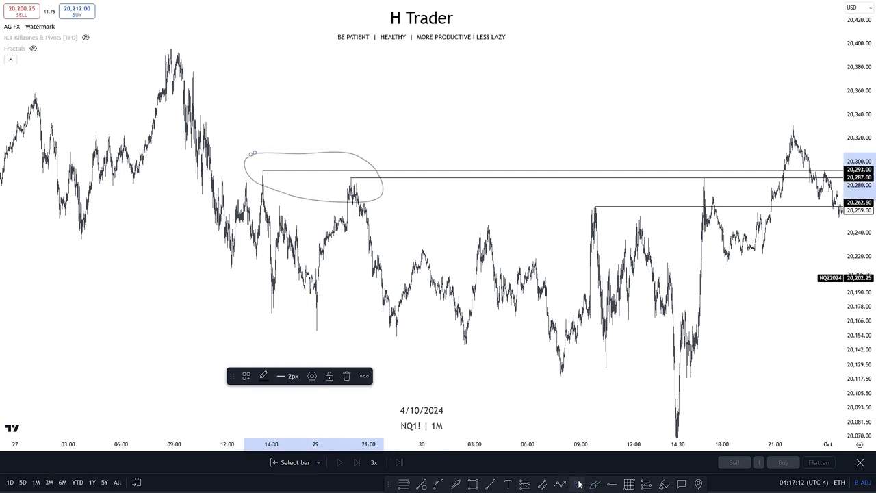
click(352, 269)
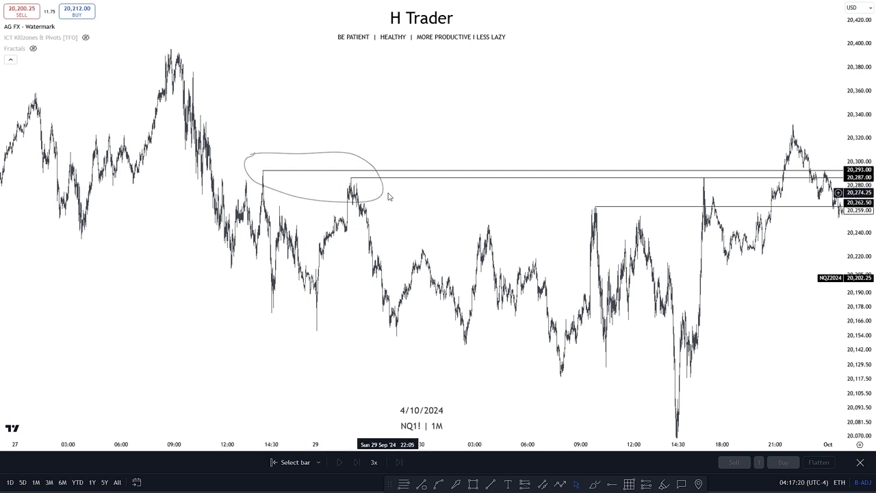
Examine how price moves below the 20,293.00, 20,287.00 and 20,262.50 levels from 27 September to 1 October
drag(397, 198, 323, 219)
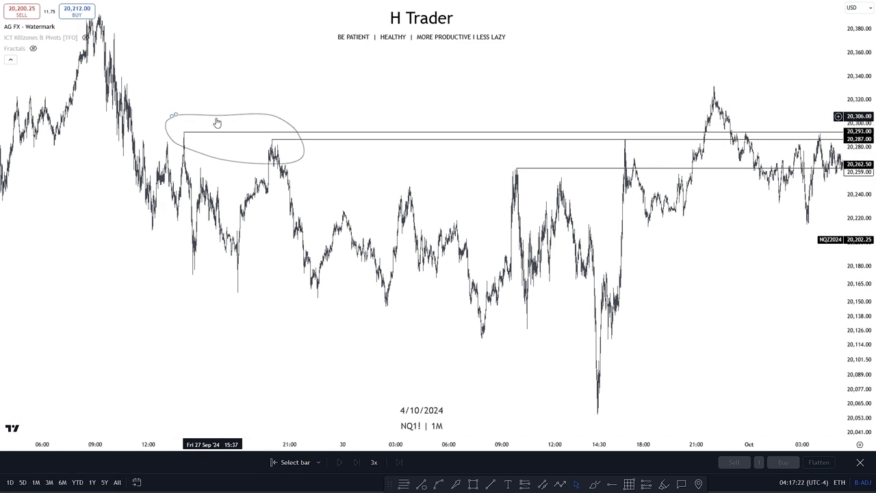
drag(568, 352, 485, 385)
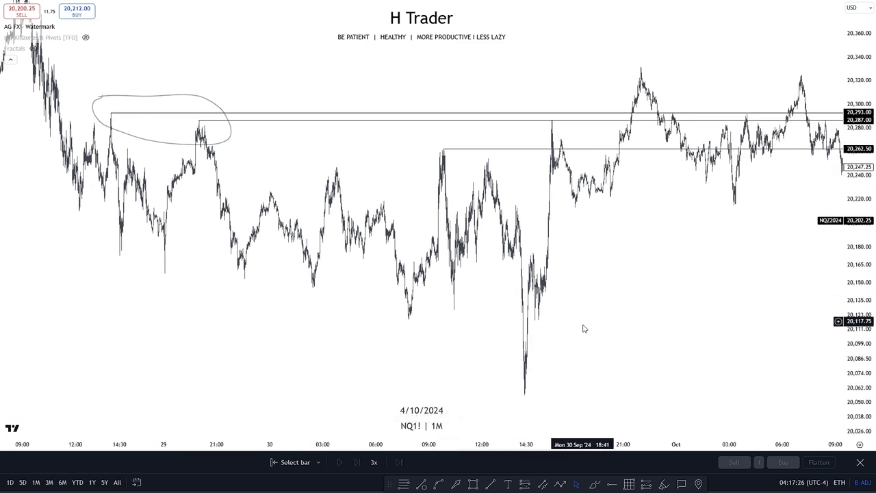
drag(606, 325, 610, 272)
drag(465, 295, 489, 376)
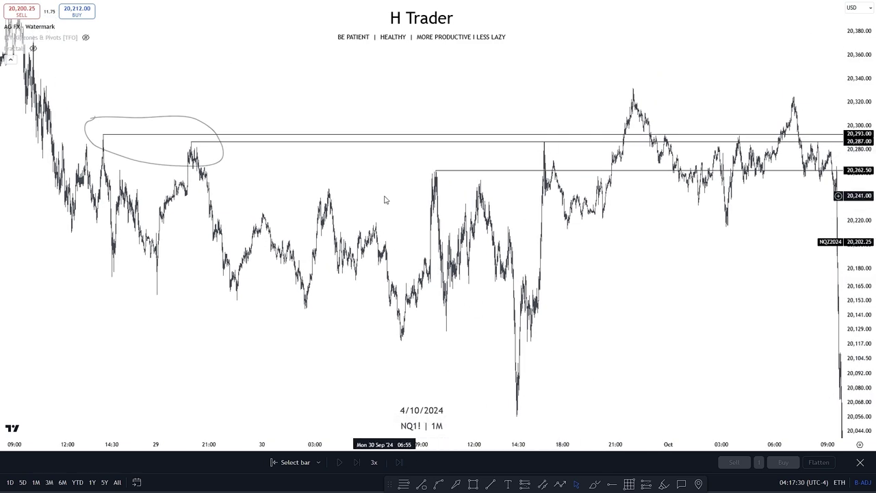
drag(384, 197, 389, 211)
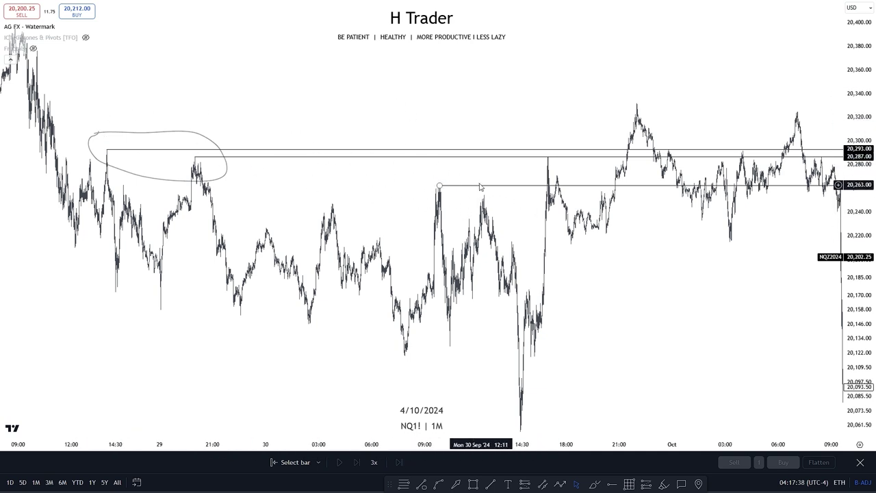
drag(491, 206, 403, 183)
drag(469, 314, 466, 342)
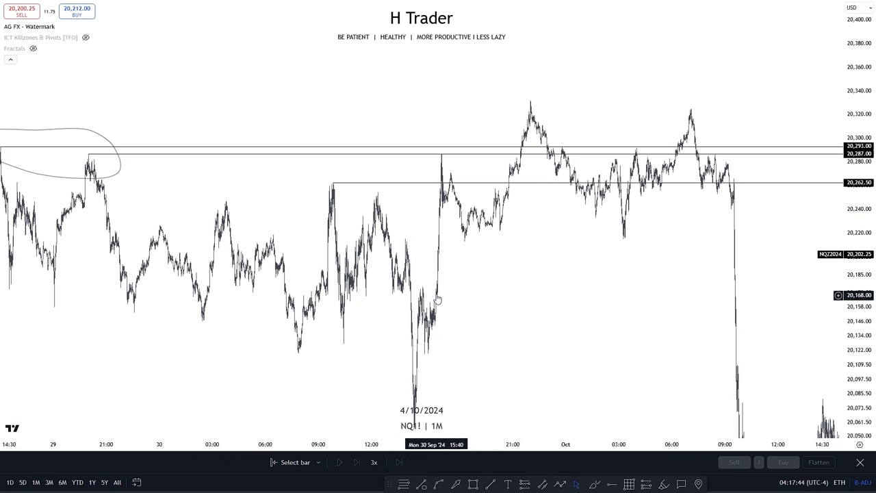
drag(446, 198, 476, 211)
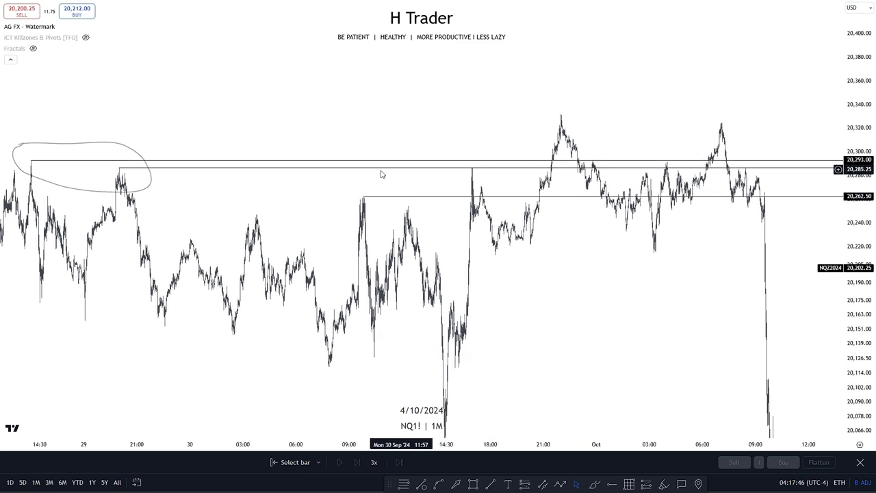
drag(297, 215, 375, 229)
Inspect the 30 September rally through the marked high levels up close and compare it with the earlier circled highs
drag(862, 324, 862, 93)
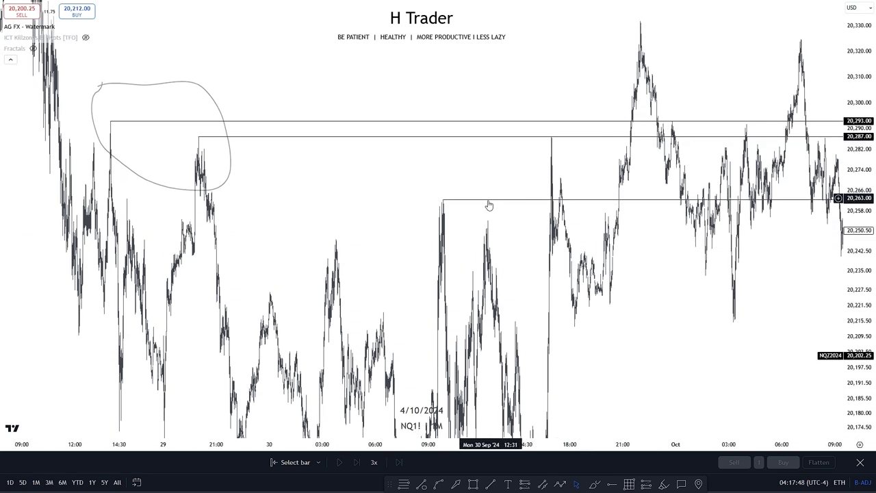
scroll(428, 254, up, 8)
drag(429, 293, 806, 332)
scroll(503, 251, up, 3)
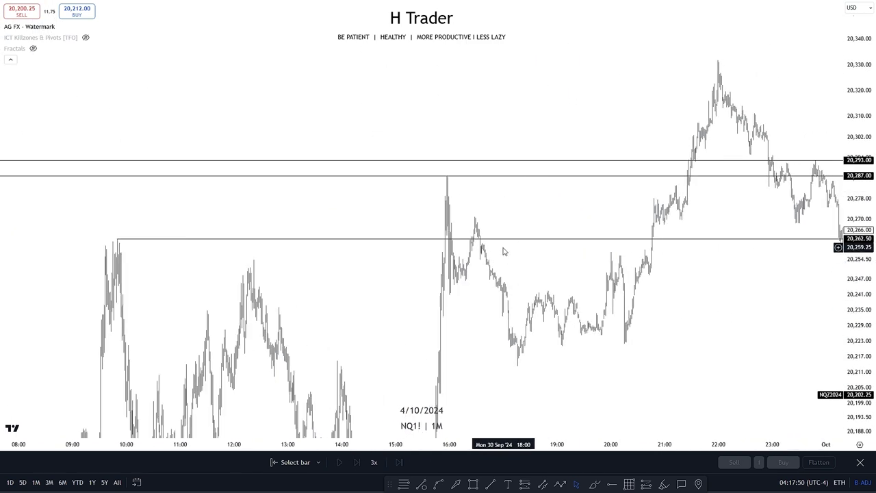
scroll(489, 210, up, 3)
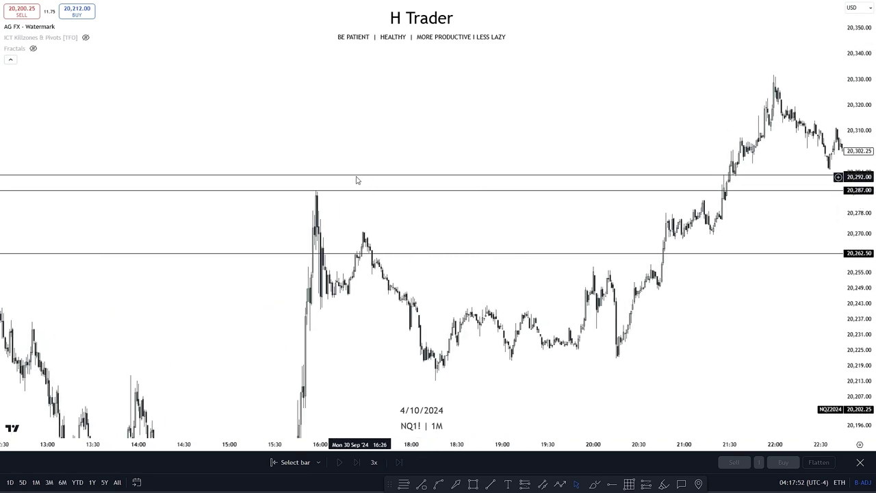
scroll(299, 201, down, 5)
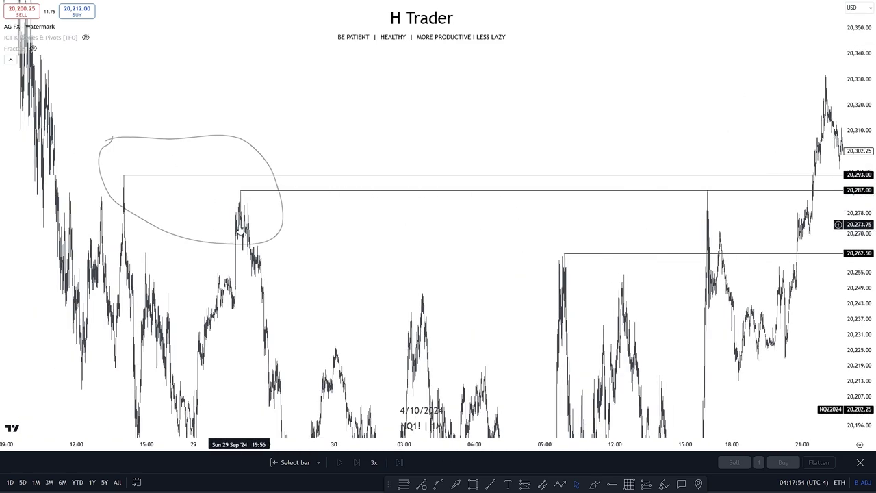
scroll(240, 230, down, 2)
drag(856, 233, 831, 368)
drag(743, 345, 524, 261)
drag(570, 239, 583, 280)
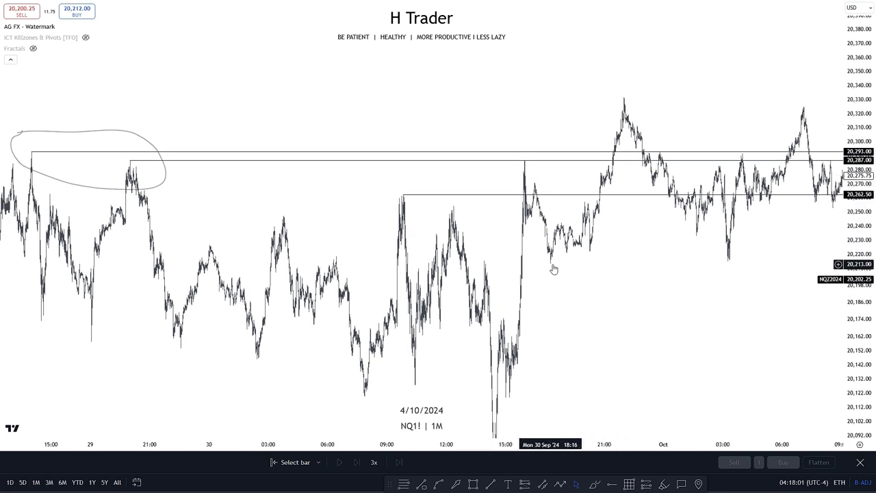
Replace the small freehand loop with a long brush loop around the 20,293.00 and 20,287.00 lines, reaching the 30 September afternoon high
drag(531, 264, 532, 323)
drag(403, 177, 554, 145)
drag(435, 222, 361, 239)
click(228, 227)
key(Delete)
click(591, 484)
mouse_move(91, 170)
mouse_down()
mouse_move(606, 185)
mouse_move(463, 227)
mouse_move(121, 204)
mouse_move(98, 164)
mouse_up()
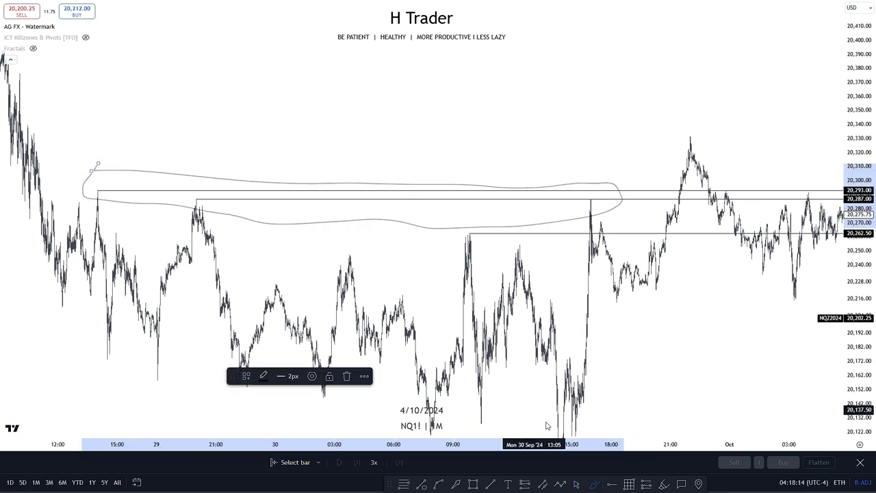
click(578, 483)
drag(618, 285, 560, 304)
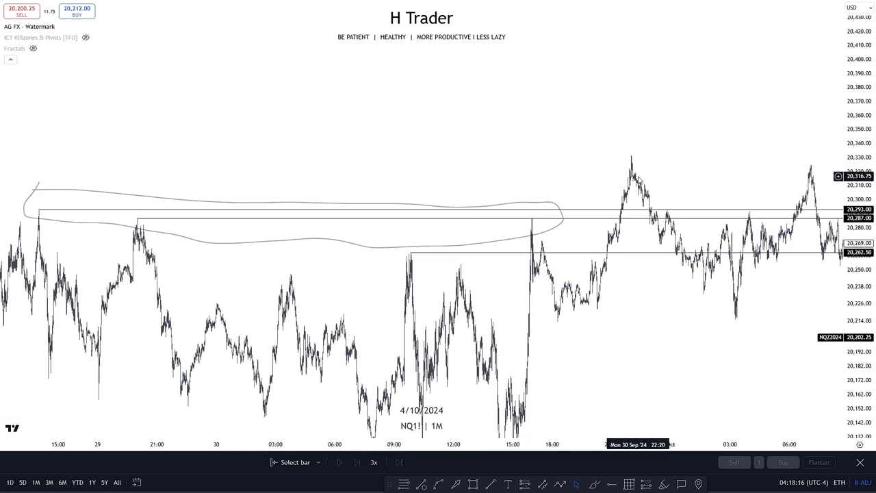
Examine the 24–25 September pullback from the premium zone into the shaded gap in the discount zone on the 15-minute chart
drag(678, 154, 748, 122)
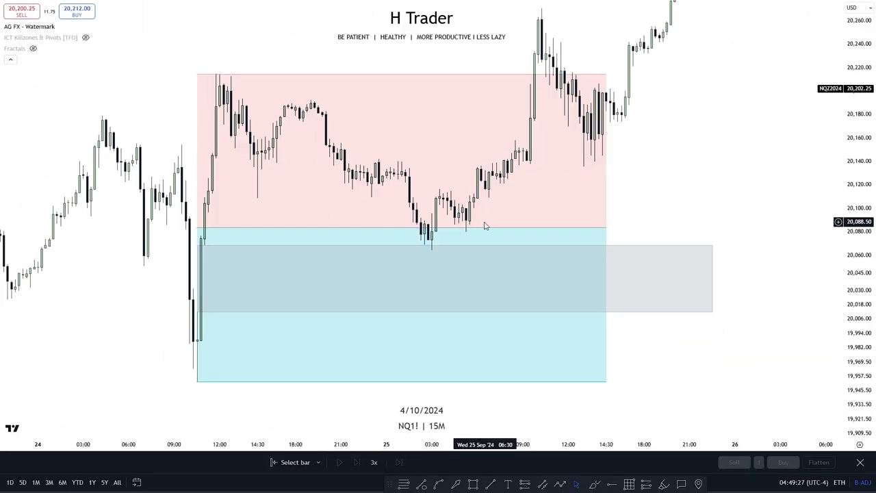
drag(197, 347, 269, 290)
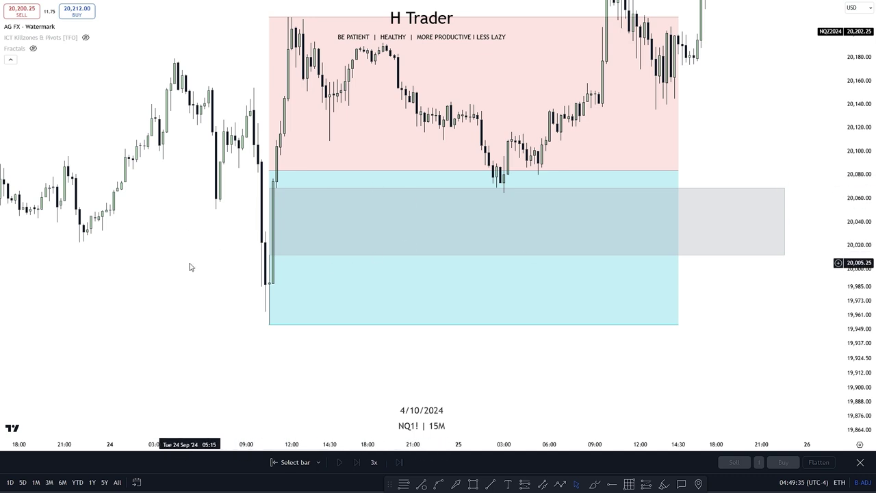
drag(203, 269, 159, 316)
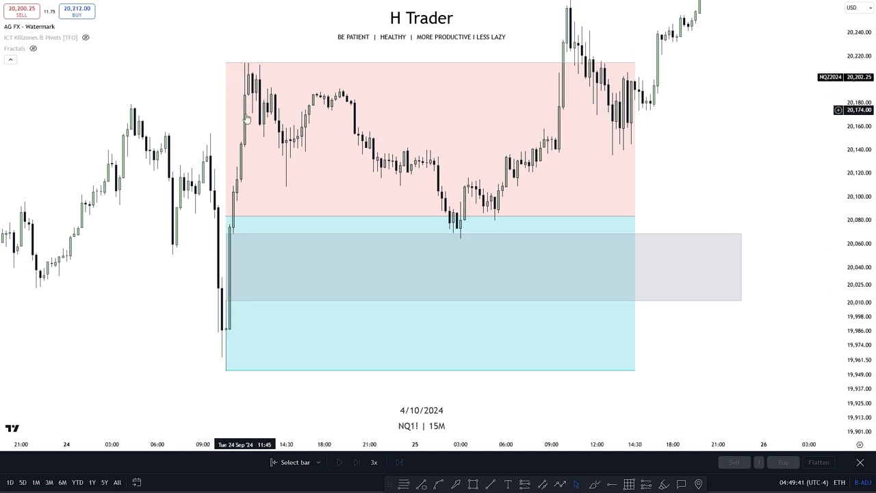
drag(705, 199, 730, 157)
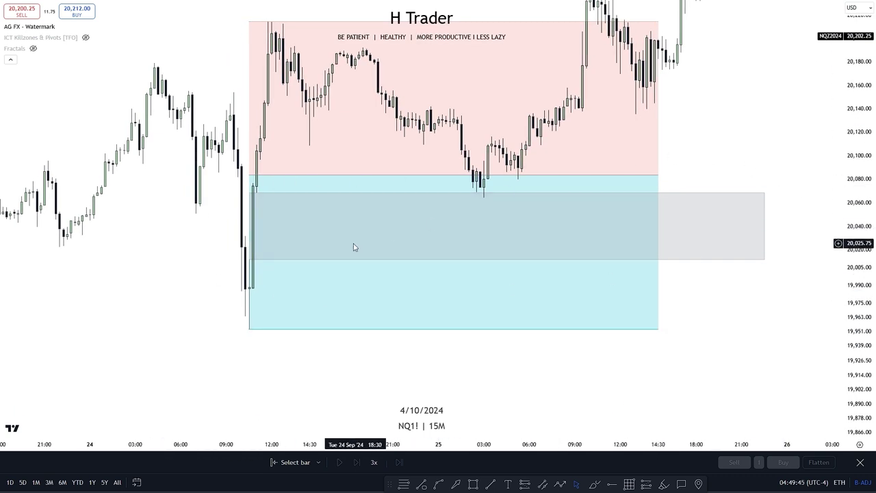
drag(198, 267, 137, 348)
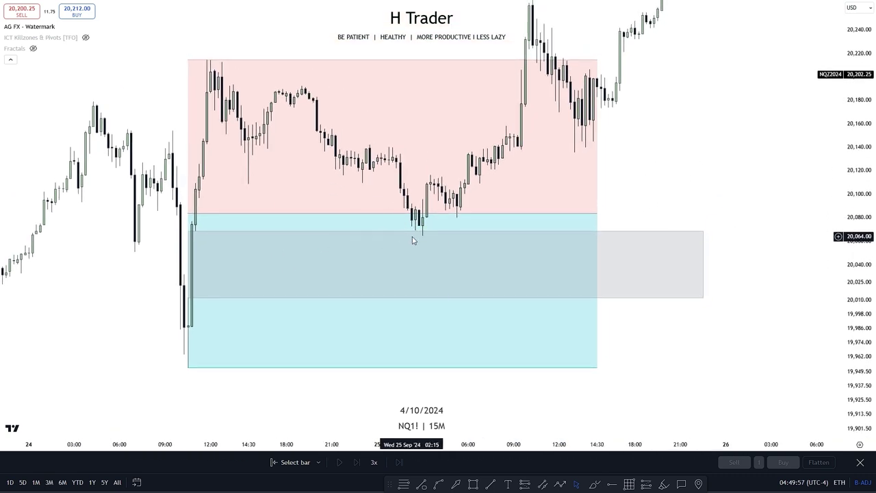
click(388, 234)
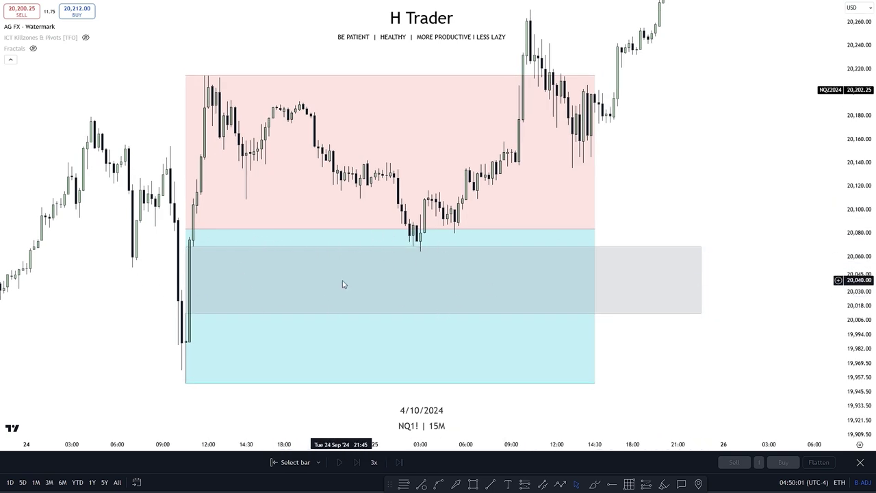
drag(712, 191, 716, 180)
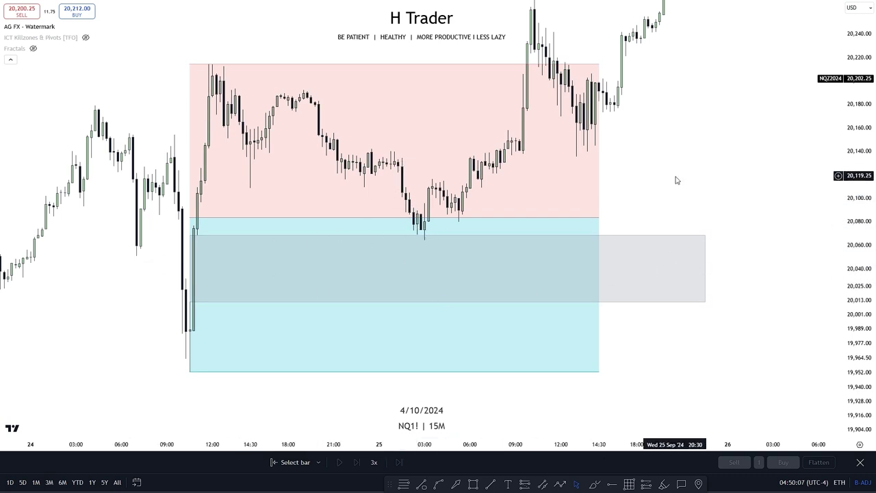
Place a long position at the 25 September low with entry 20,089.75, stop 20,063.25 and target 20,206.75
drag(674, 180, 664, 189)
drag(669, 416, 640, 442)
click(646, 484)
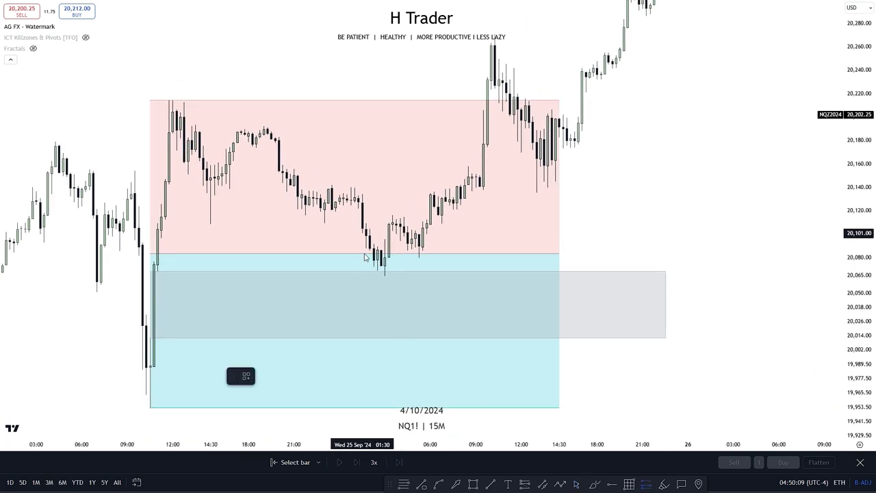
click(377, 246)
drag(377, 384, 560, 275)
click(636, 198)
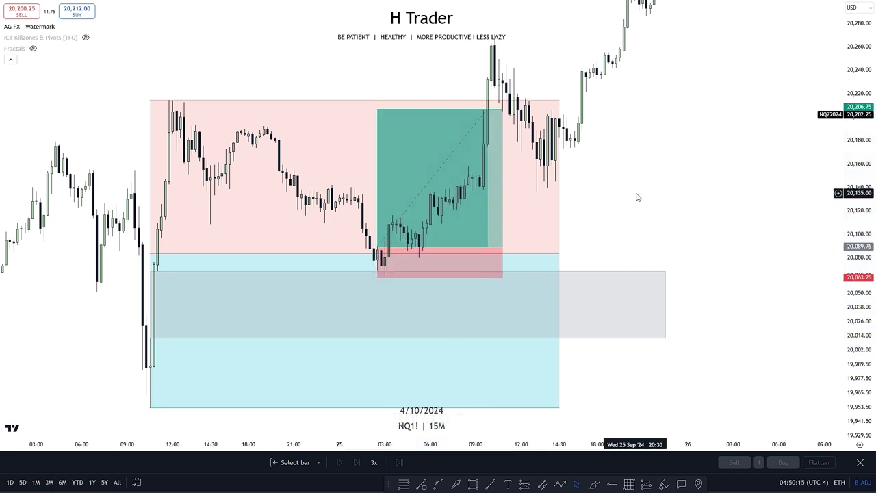
Raise the long position's target to 20,214.75, level with the 24 September high
click(374, 121)
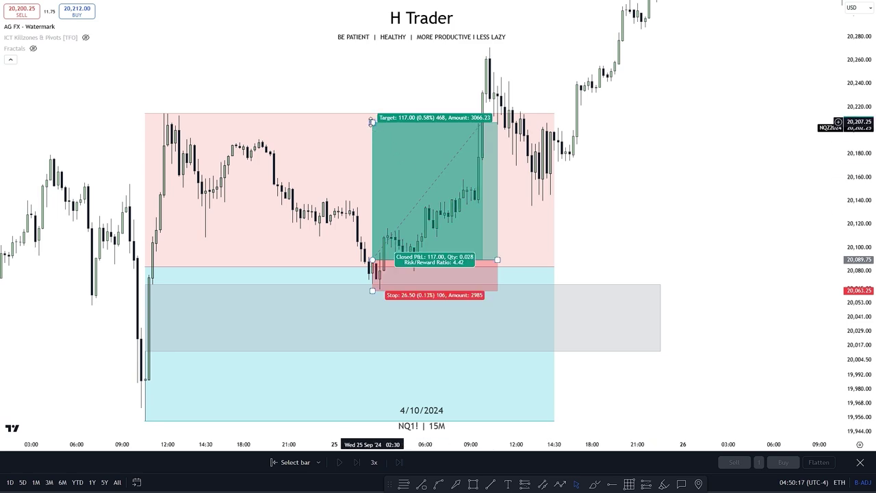
drag(371, 122, 165, 108)
drag(184, 106, 334, 135)
drag(858, 301, 766, 202)
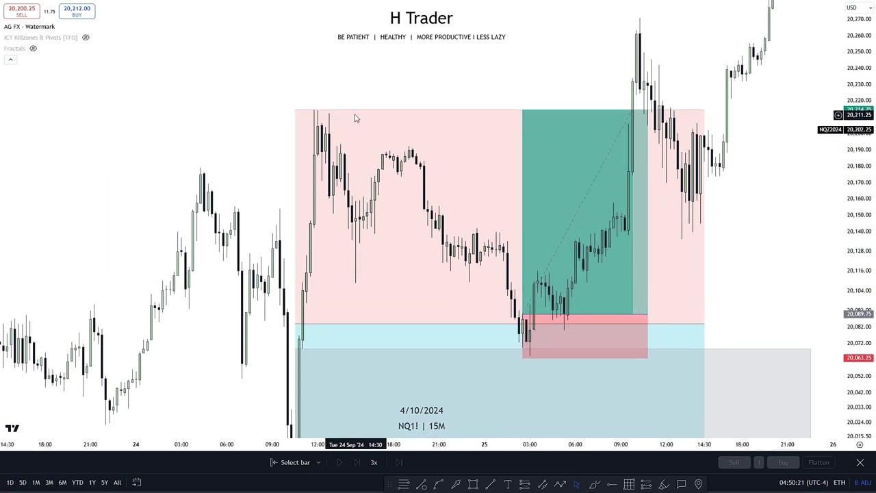
Examine the long position against the 24 September high and the rally into the target on 25 September
scroll(287, 108, up, 2)
click(249, 132)
click(258, 104)
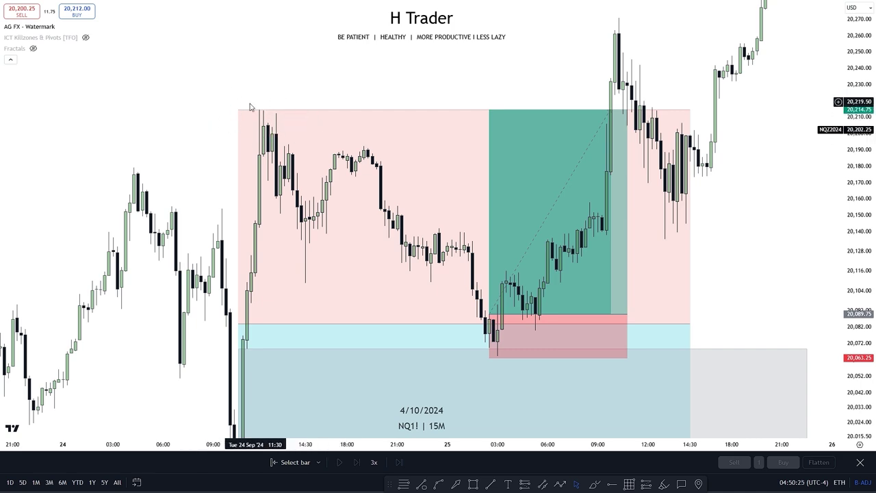
drag(757, 254, 692, 176)
scroll(692, 176, down, 1)
drag(855, 174, 855, 259)
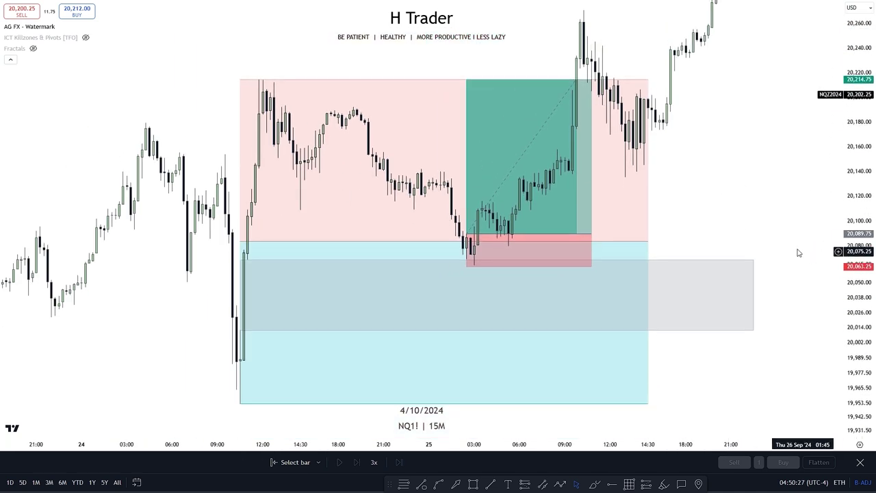
drag(723, 212, 682, 207)
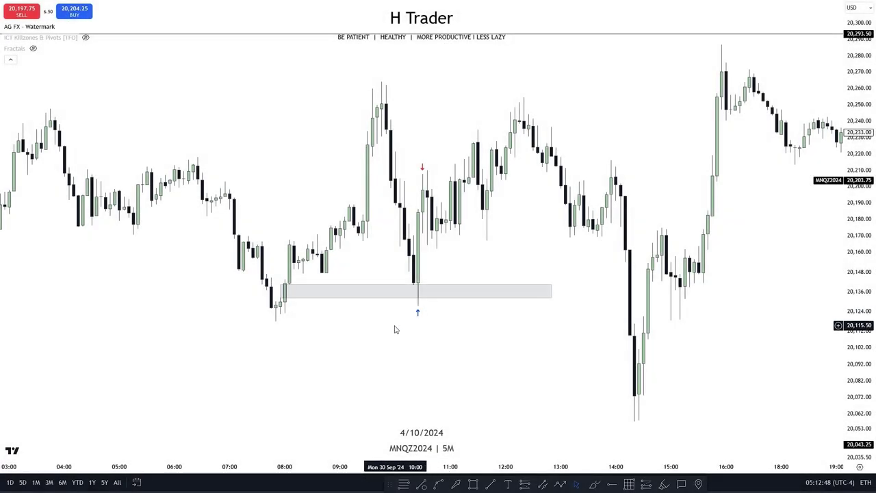
Examine the MNQZ2024 5-minute chart around the 30 September gap trade and back to the high at the 20,293.50 line
drag(392, 326, 402, 322)
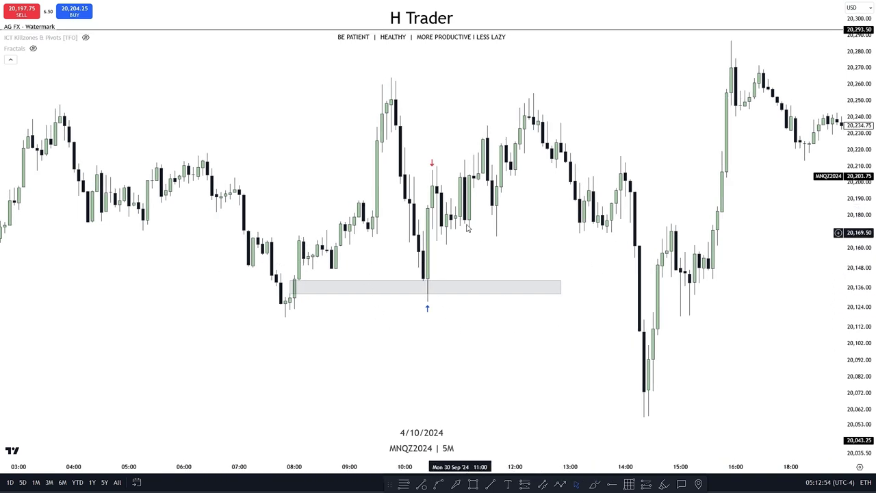
scroll(319, 146, down, 2)
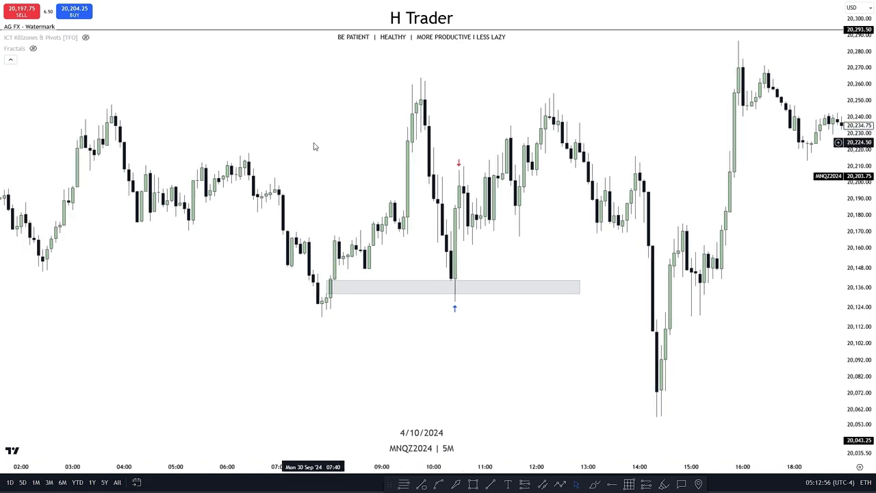
drag(313, 145, 335, 195)
scroll(324, 212, down, 3)
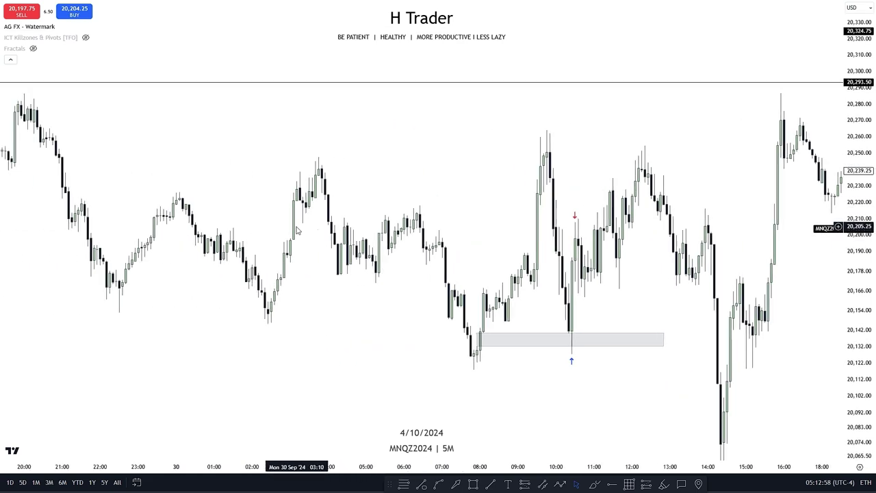
scroll(285, 215, down, 3)
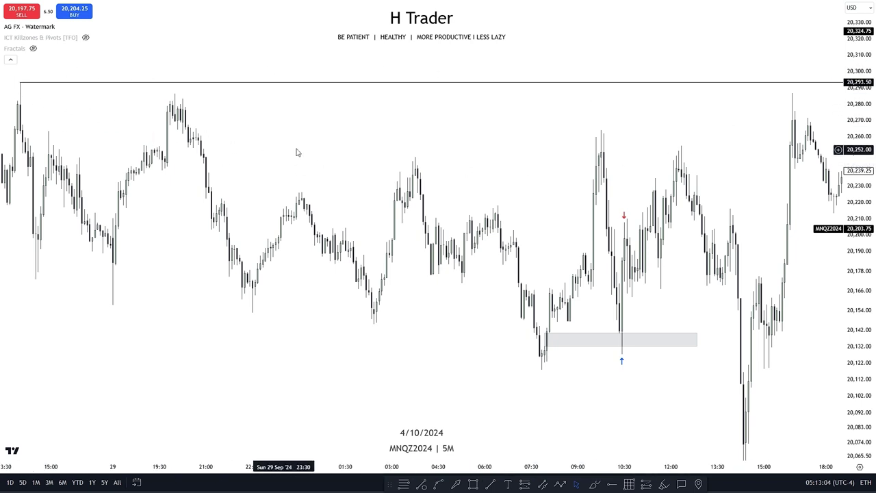
drag(362, 156, 362, 187)
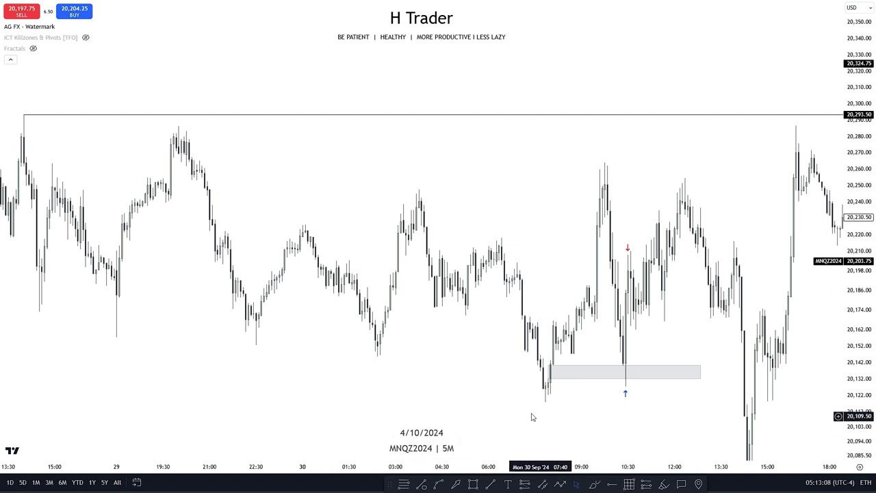
drag(478, 389, 439, 383)
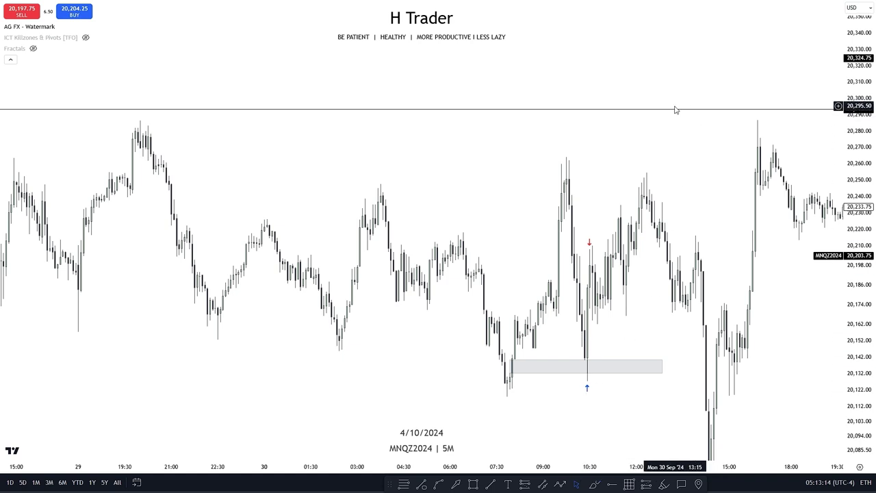
drag(471, 190, 503, 219)
Circle the 27 and 29 September highs near the 20,293.50 line with a freehand brush loop, and delete the loop
click(598, 484)
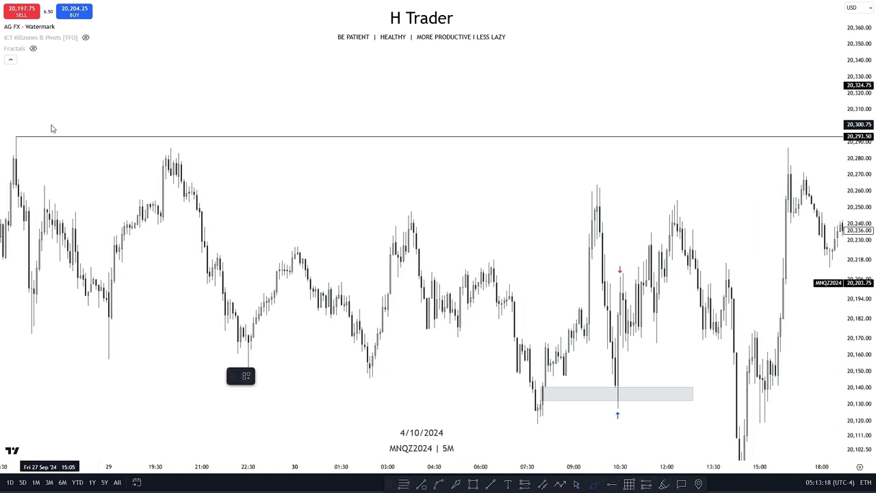
mouse_move(16, 134)
mouse_down()
mouse_move(655, 123)
mouse_move(809, 153)
mouse_move(19, 154)
mouse_move(231, 128)
mouse_move(64, 182)
mouse_move(11, 123)
mouse_up()
key(Delete)
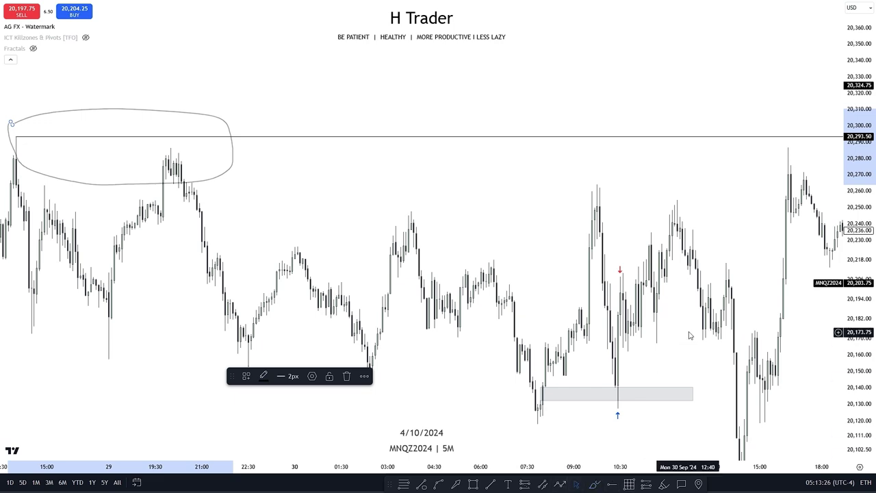
key(Delete)
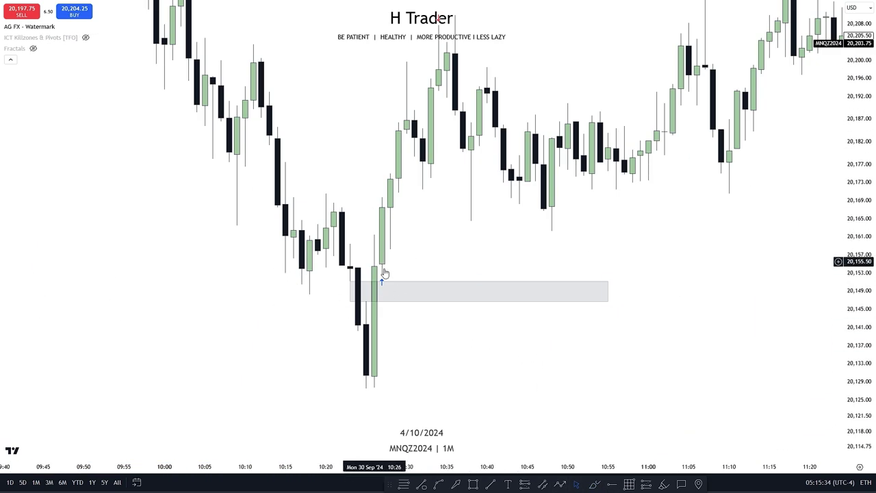
Place a long position on the 1-minute chart with entry 20,154.50 at the close of the 10:26 candle through the shaded gap
scroll(321, 315, down, 8)
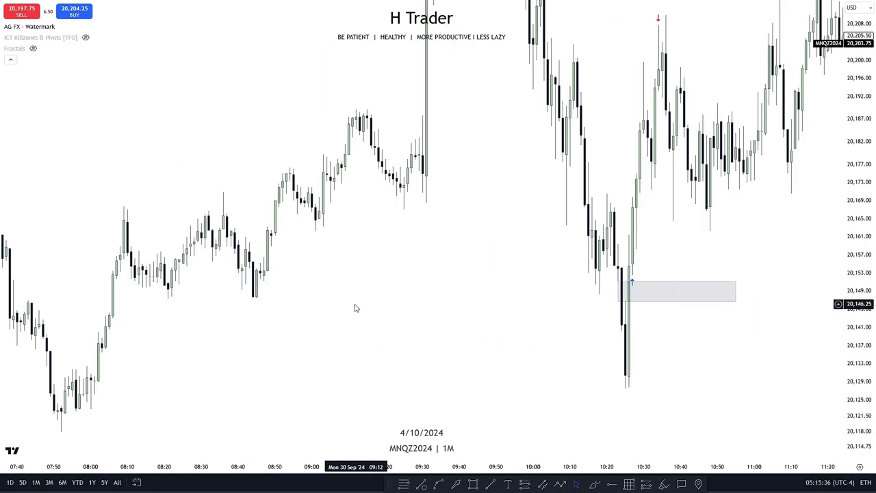
scroll(519, 322, up, 10)
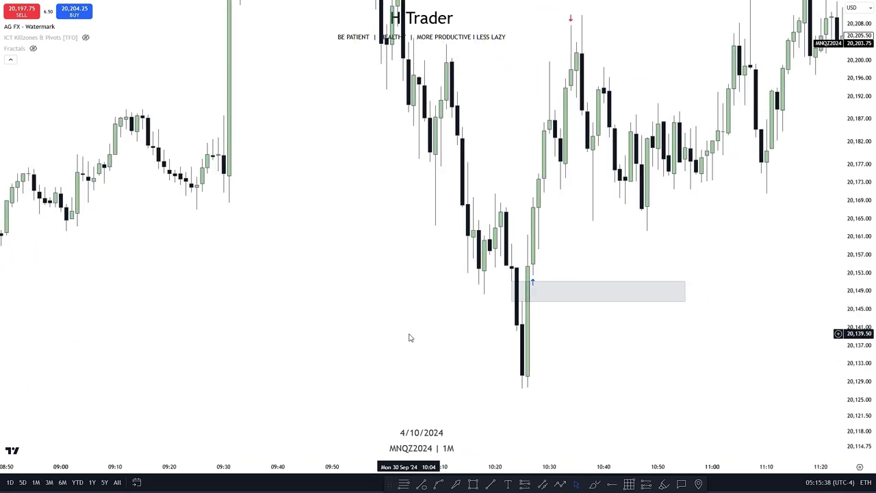
scroll(429, 343, up, 2)
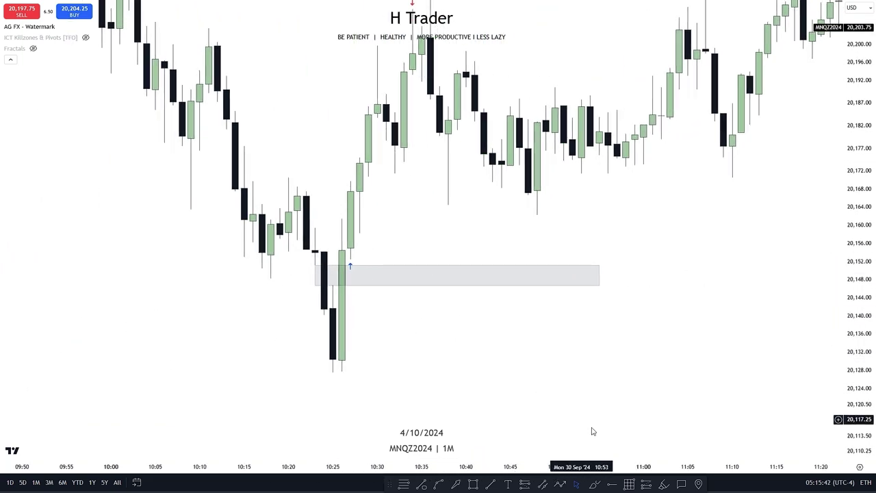
click(645, 484)
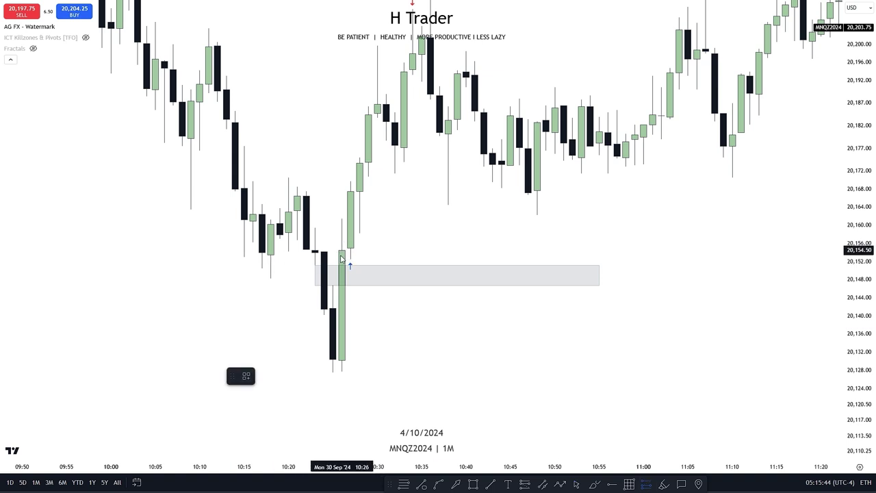
click(341, 259)
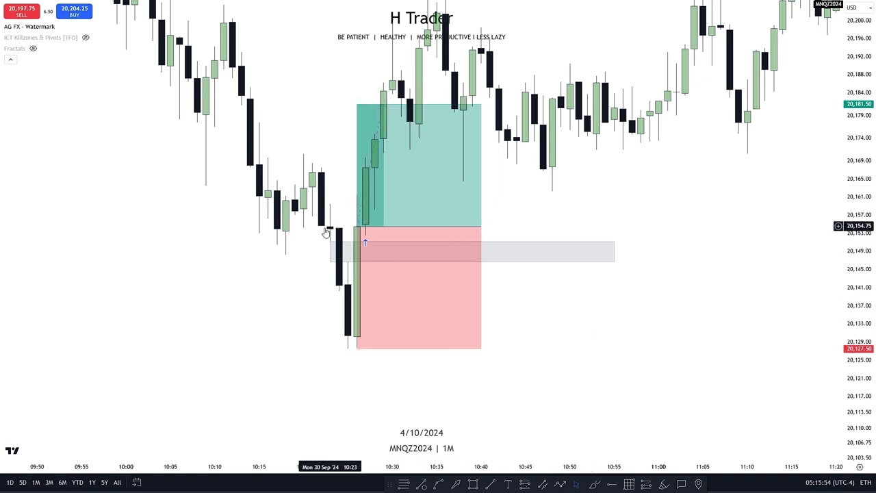
Set the 30 September long position's stop to 20,141.50 and its target to 20,203.50
drag(562, 309, 561, 335)
drag(355, 374, 340, 314)
scroll(545, 332, down, 2)
drag(612, 187, 579, 241)
drag(410, 183, 302, 83)
drag(350, 96, 334, 168)
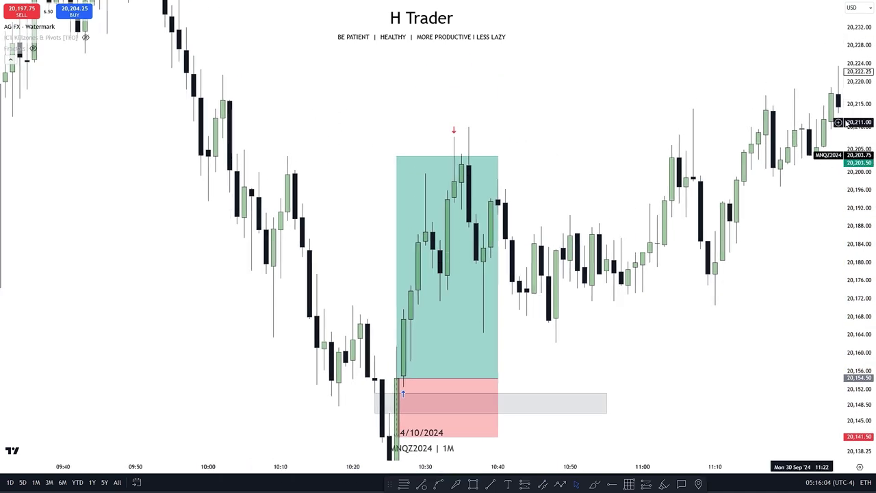
Examine the 30 September long position against the surrounding 1-minute price action and the earlier morning highs
drag(858, 127, 858, 209)
scroll(650, 291, down, 2)
right_click(690, 313)
drag(662, 224, 555, 169)
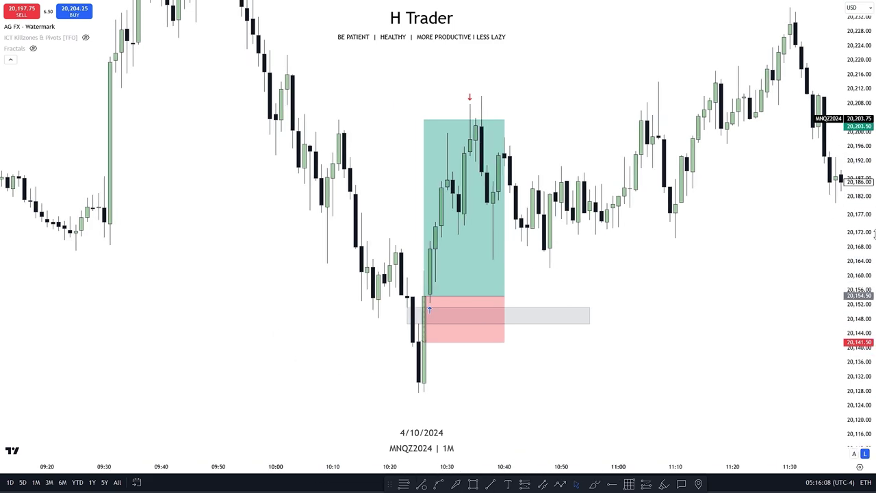
drag(858, 206, 858, 176)
scroll(704, 266, up, 1)
drag(598, 278, 635, 293)
scroll(635, 293, up, 1)
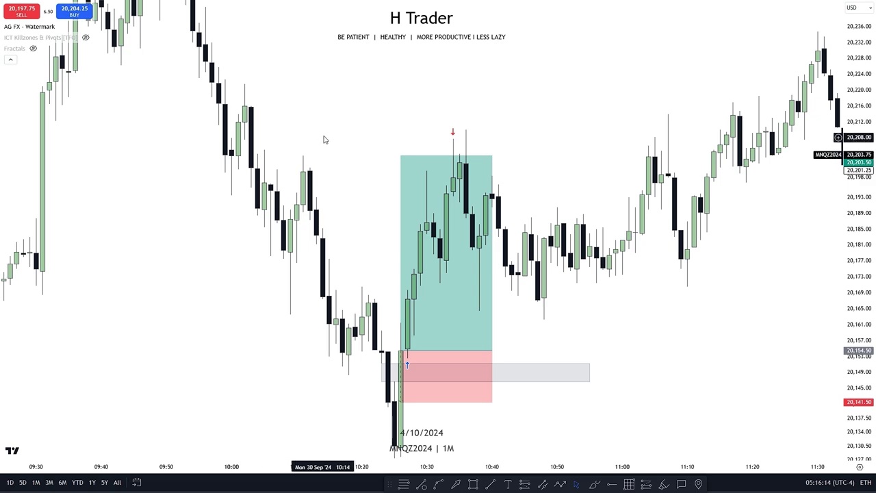
scroll(338, 133, down, 5)
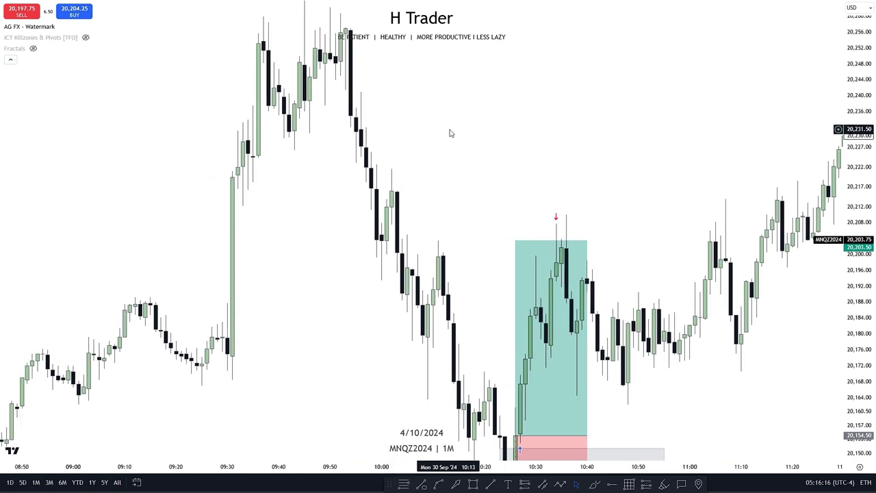